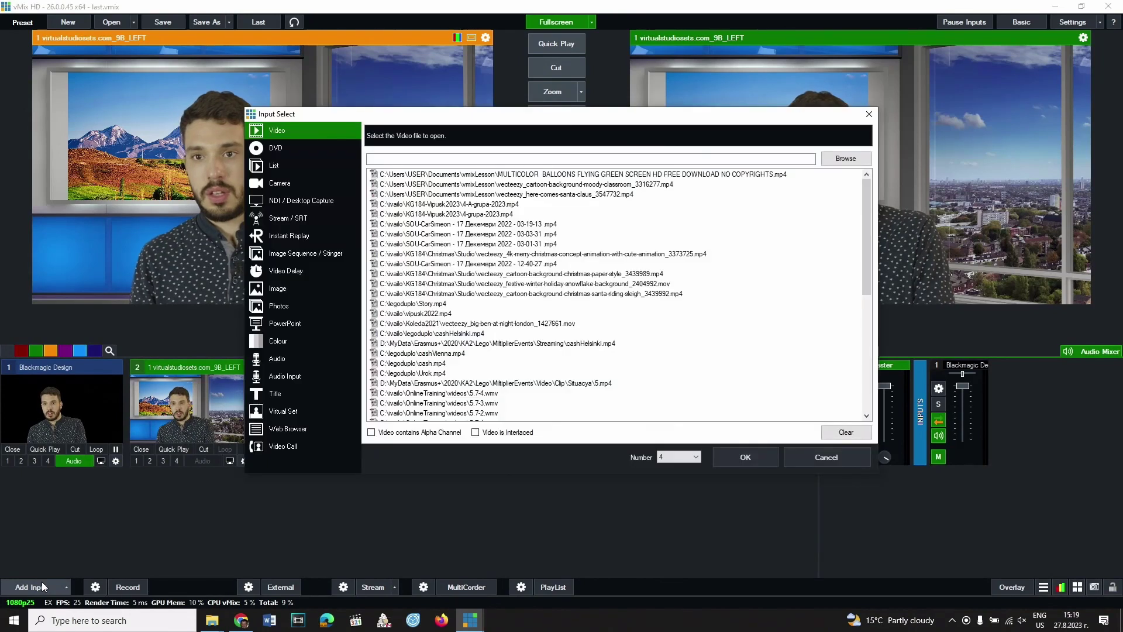
Add the multicolour balloons green-screen MP4 as a new video input
click(846, 159)
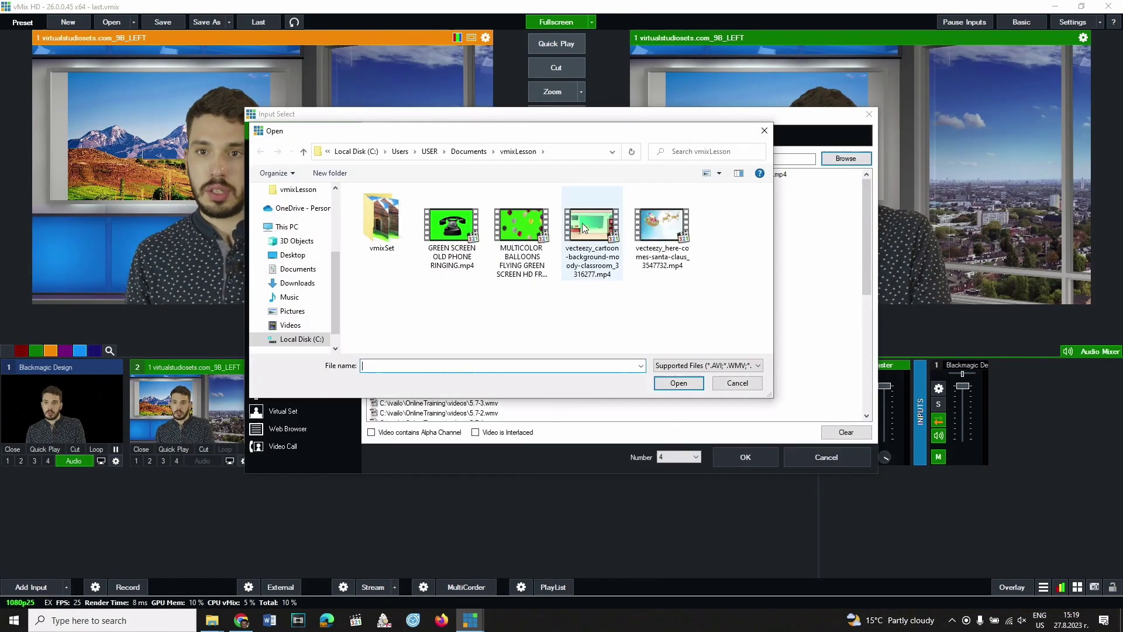
click(537, 246)
click(679, 383)
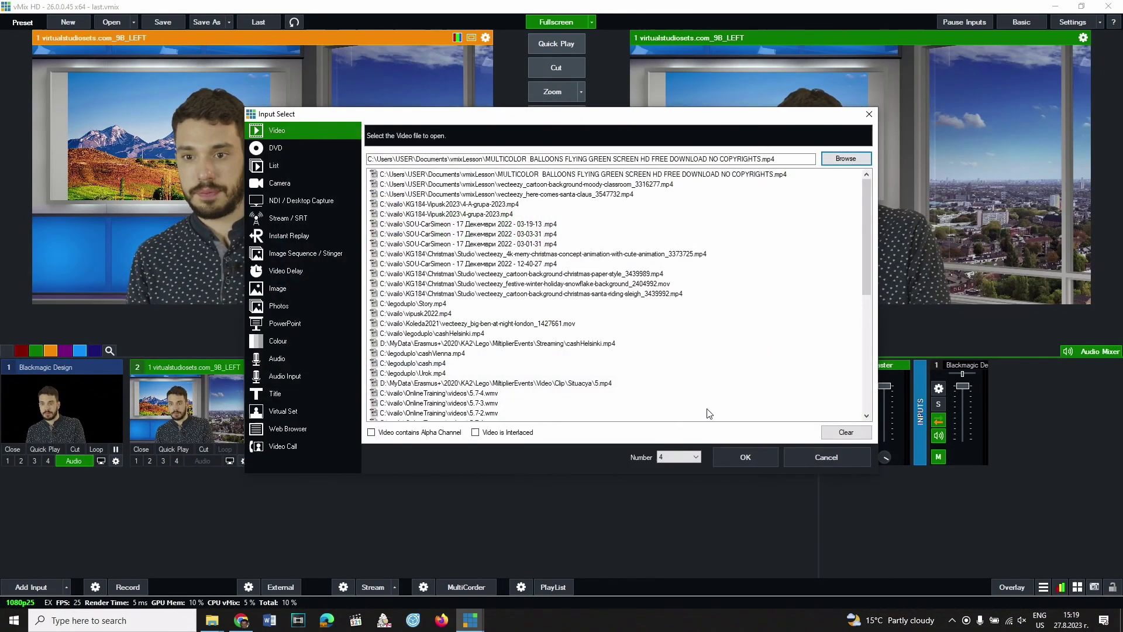
click(737, 456)
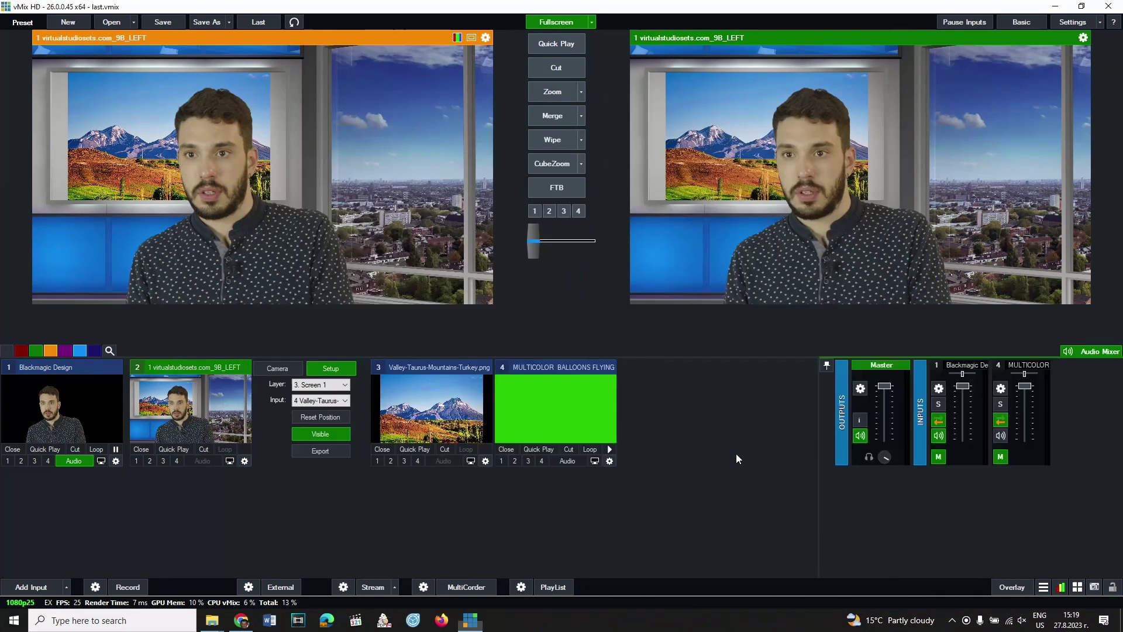
Enable Colour Key on input 4 and sample its green background as the key colour
click(609, 461)
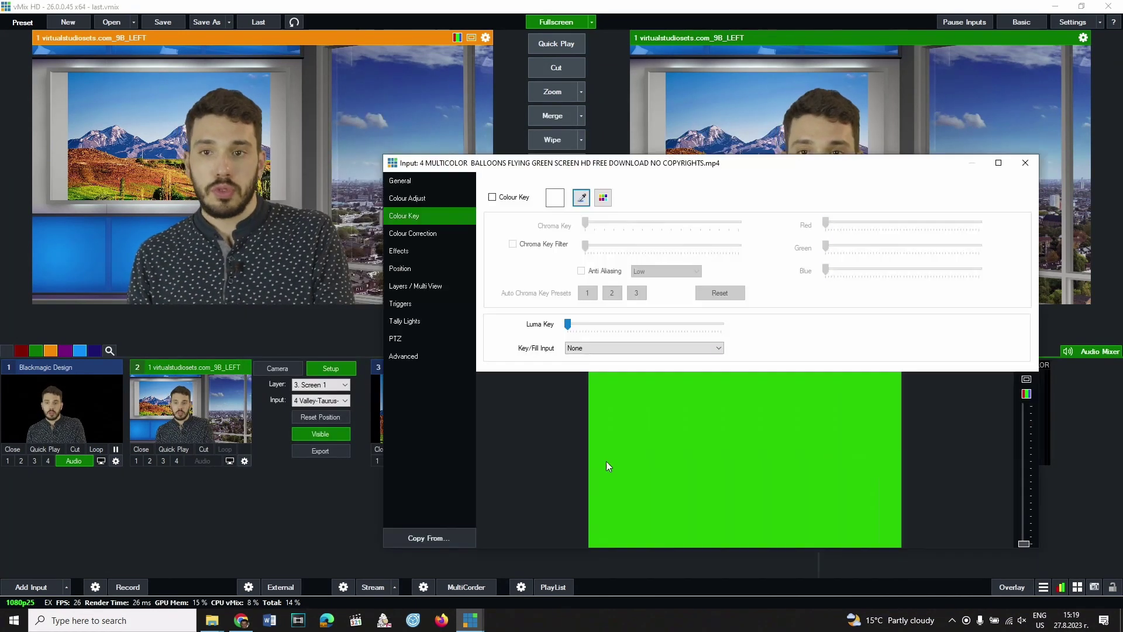
click(493, 197)
click(583, 198)
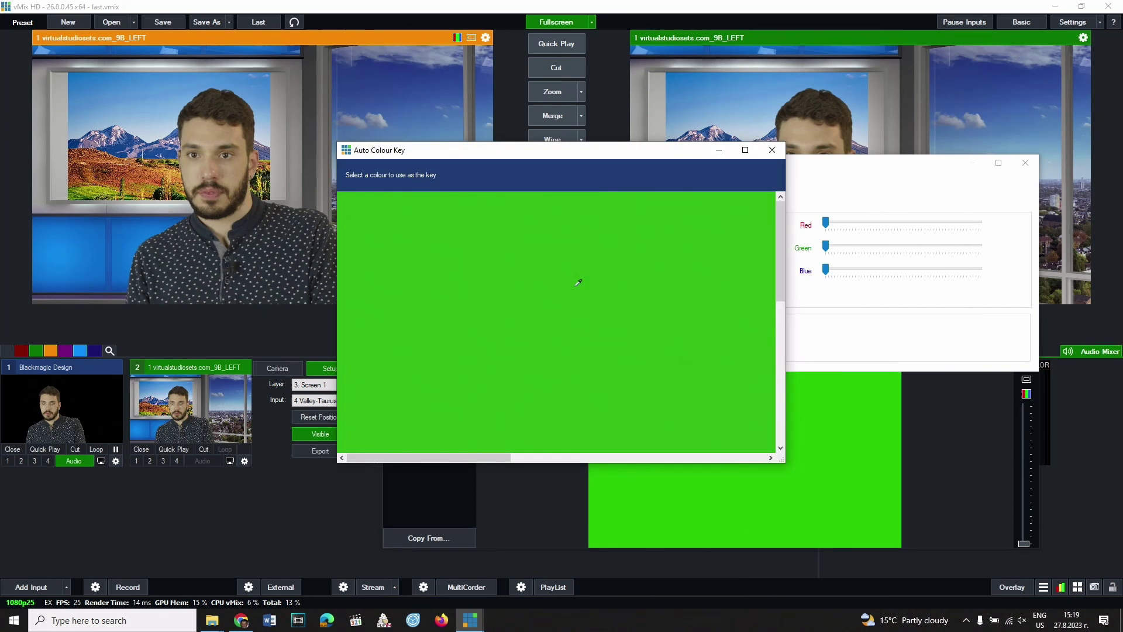
click(581, 287)
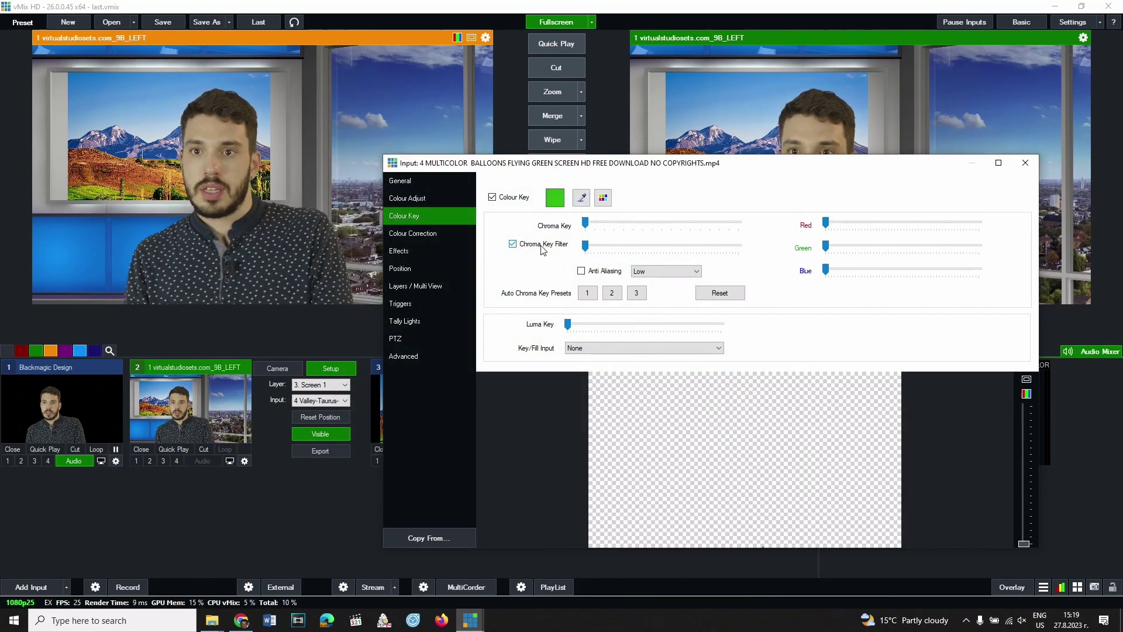
click(1025, 163)
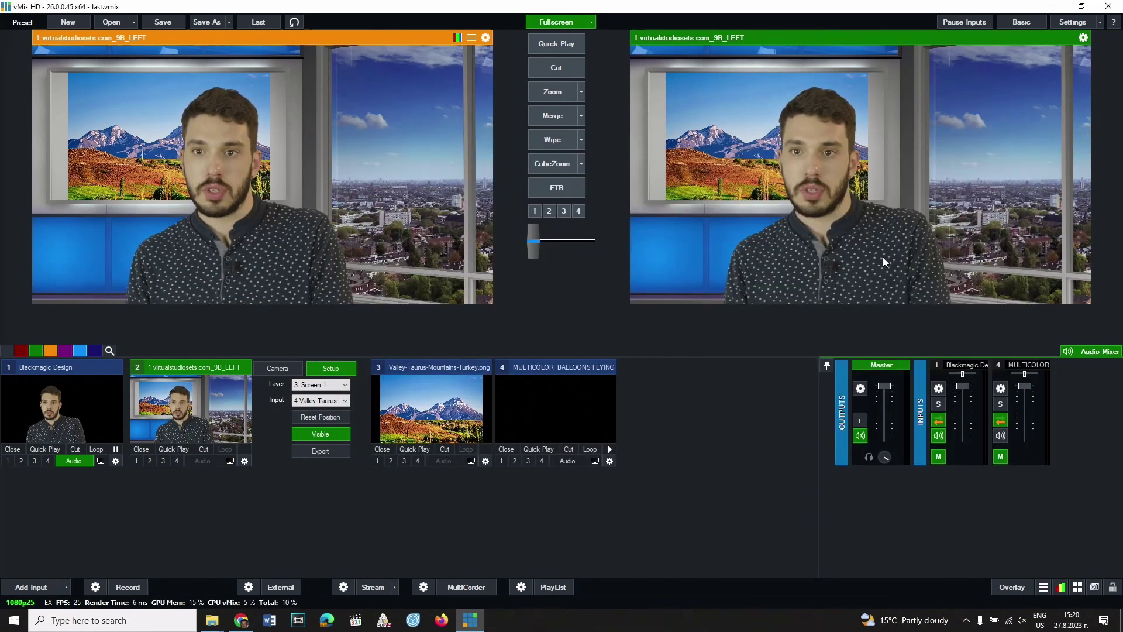
Overlay the balloons on program, switch its key to Auto Chroma Key Preset 2, then remove the overlay
click(502, 461)
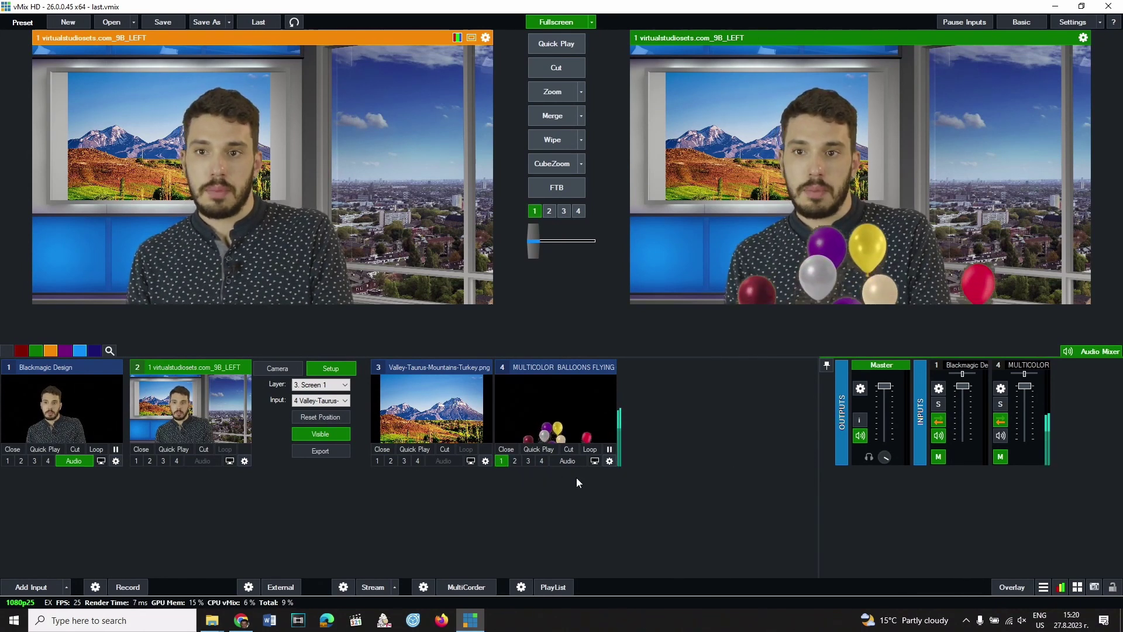
click(609, 461)
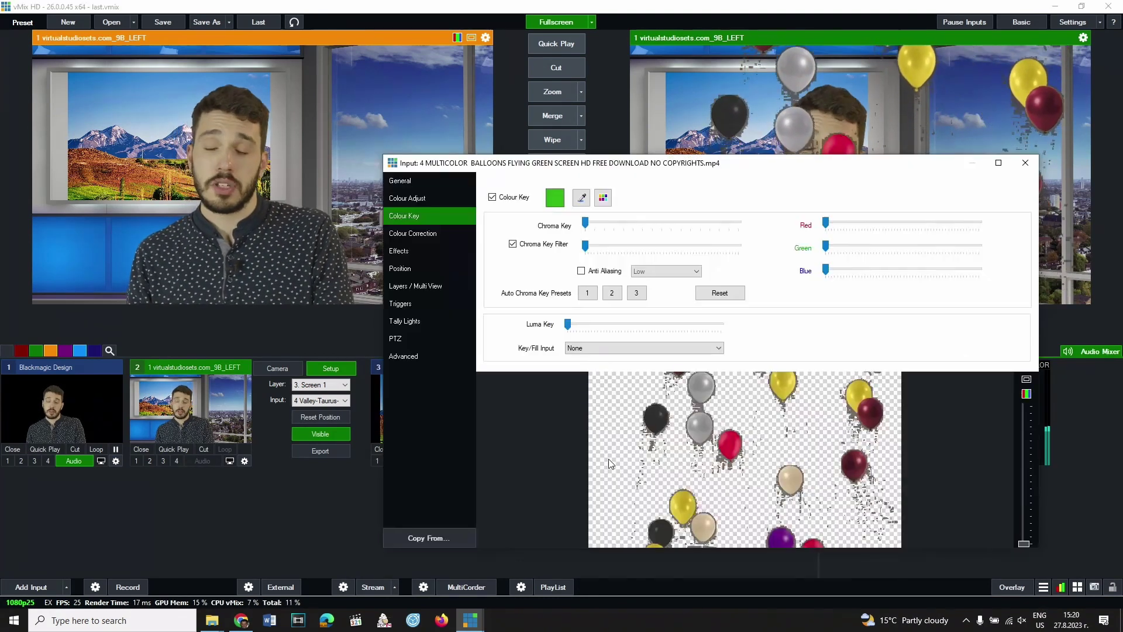
click(612, 292)
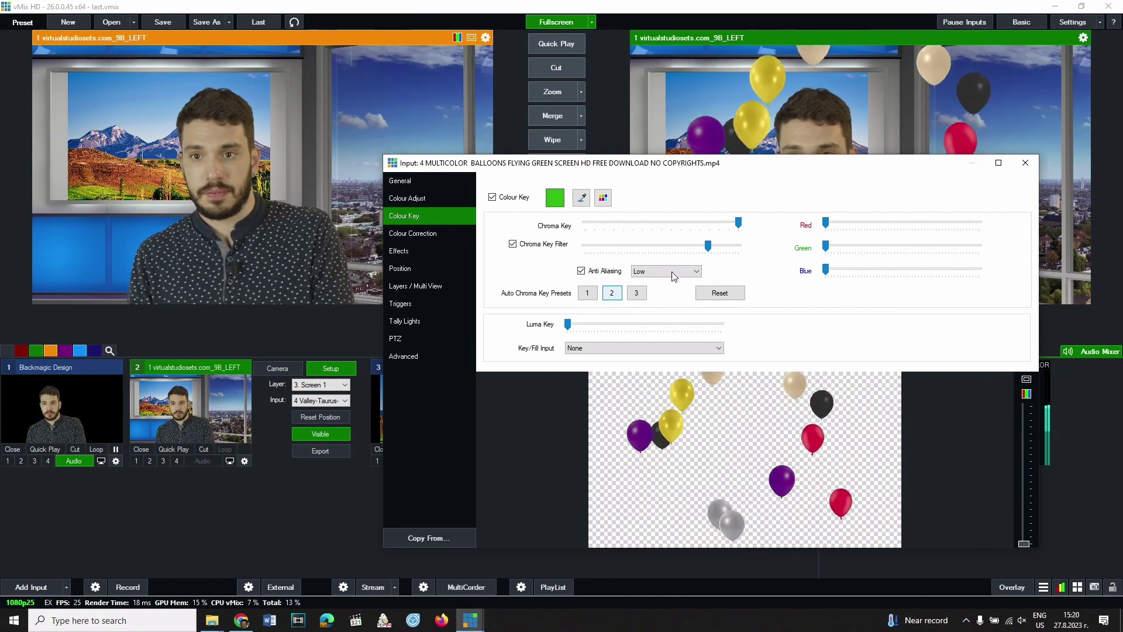
click(1025, 163)
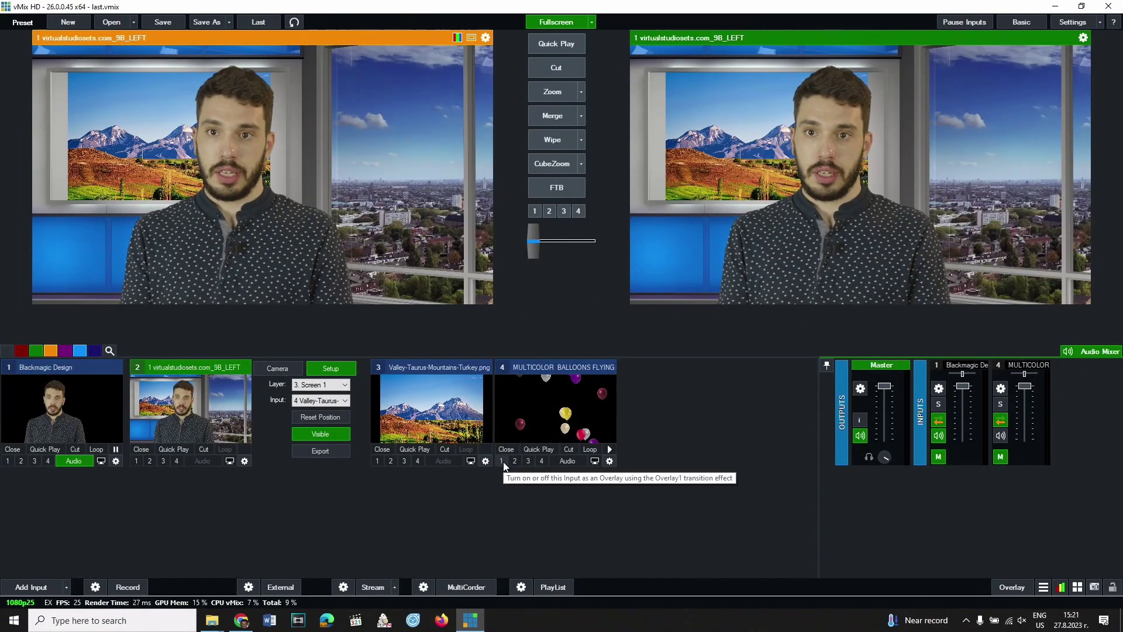
click(503, 461)
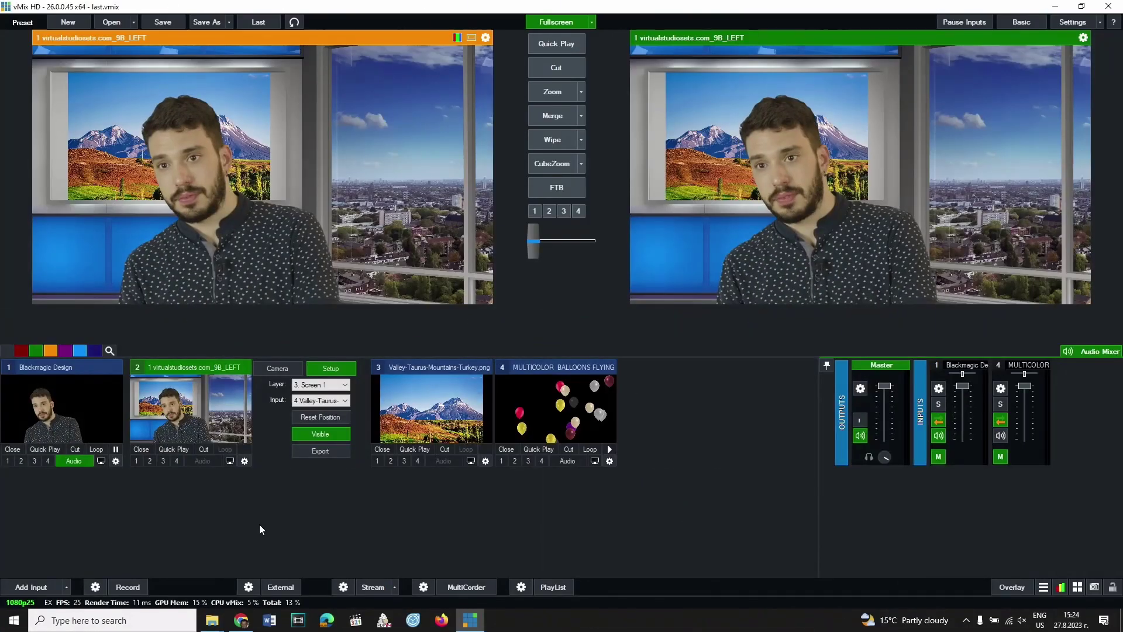
Add a Title 2- Action Blue title input and load it into preview
click(28, 588)
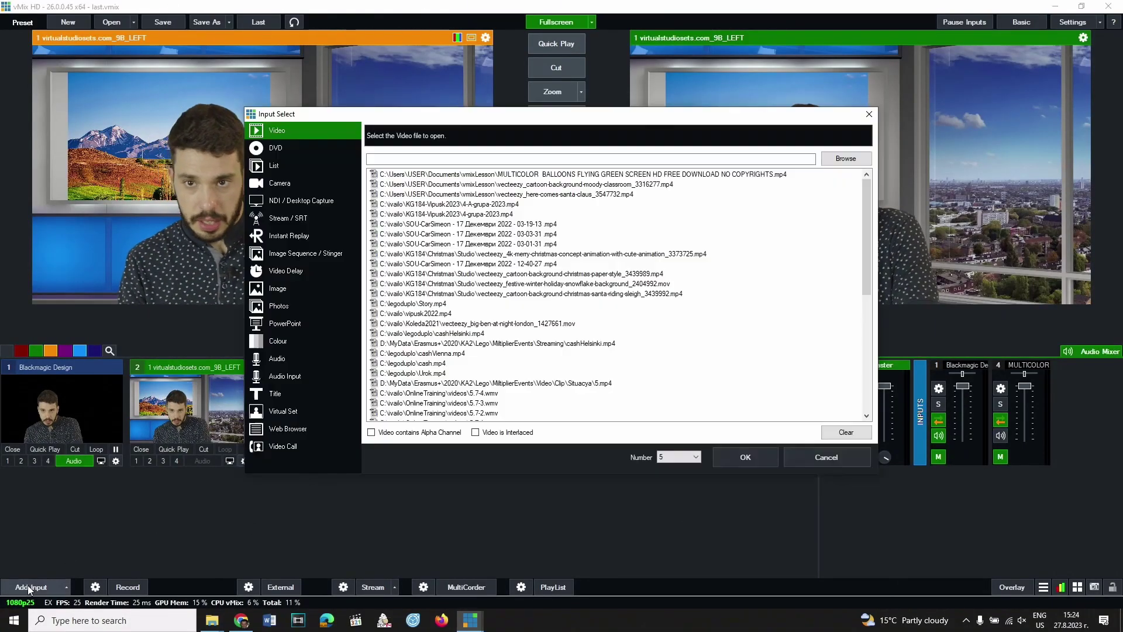
click(278, 396)
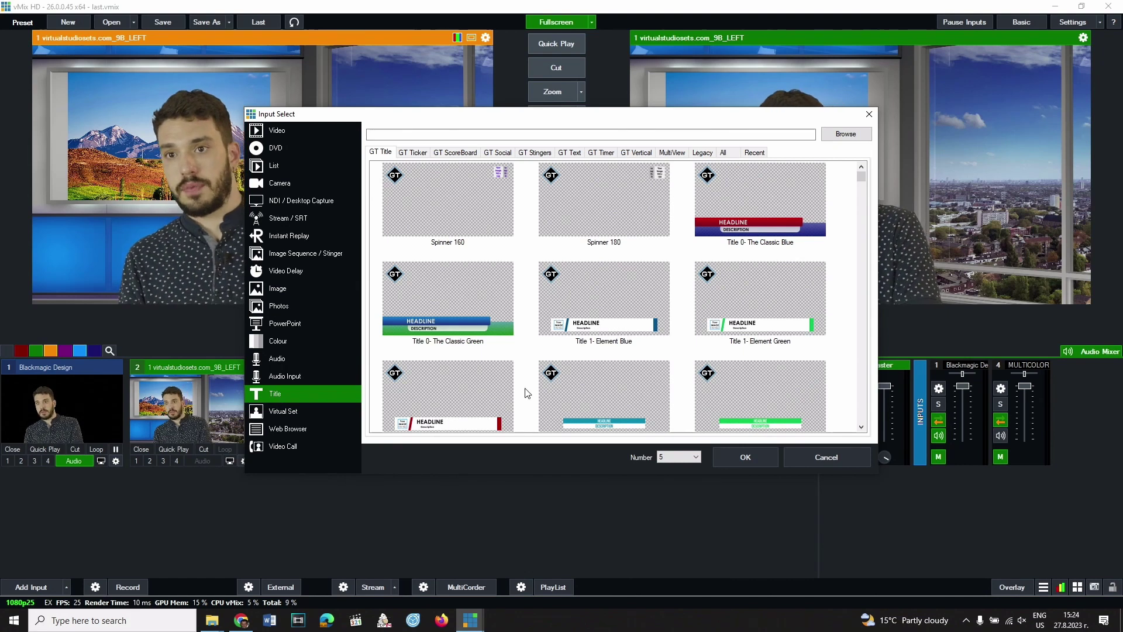
click(571, 397)
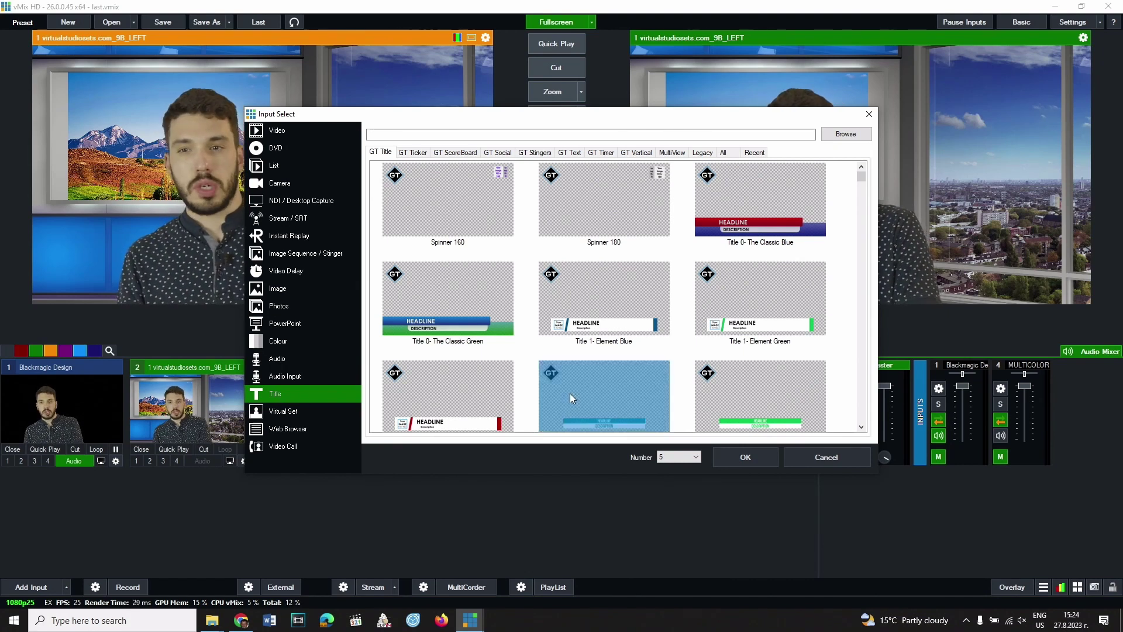
click(746, 461)
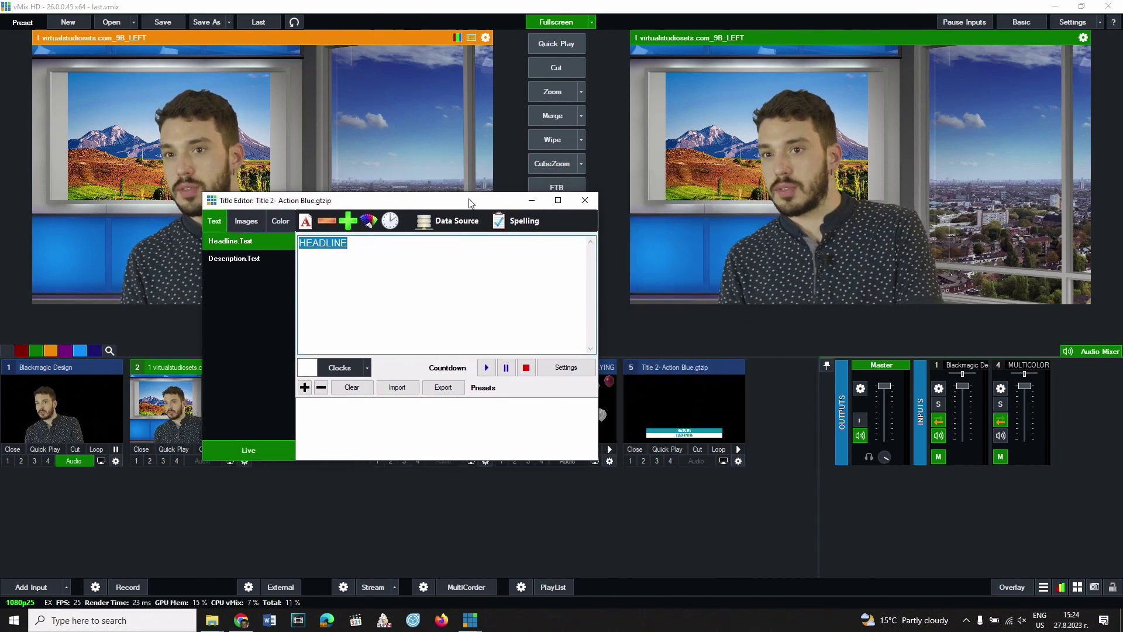
click(673, 393)
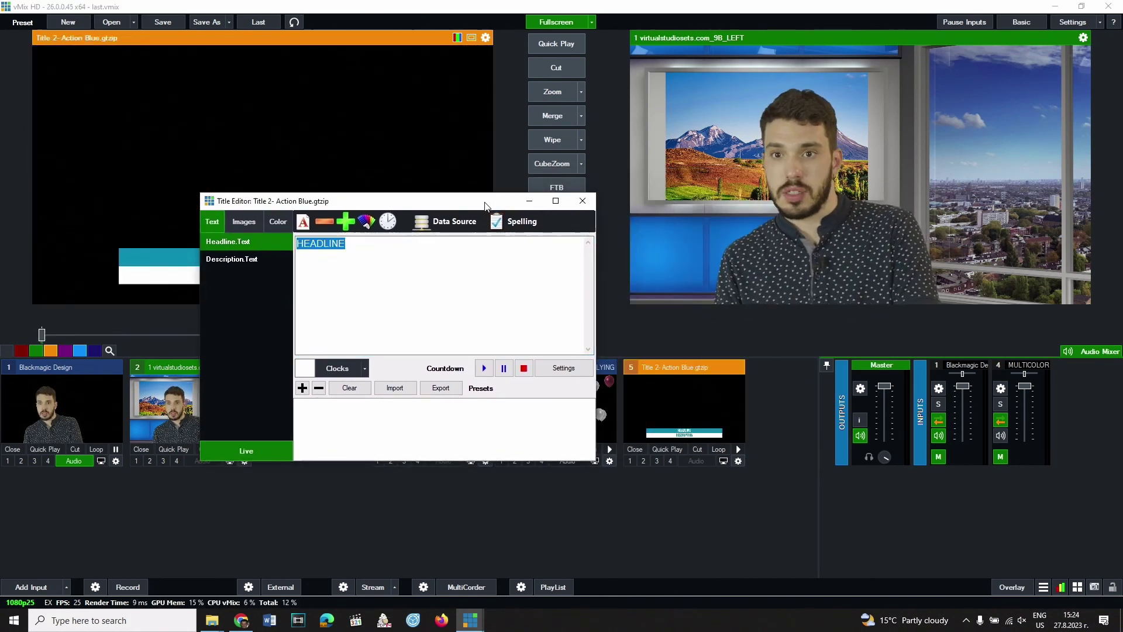
drag(485, 205, 781, 287)
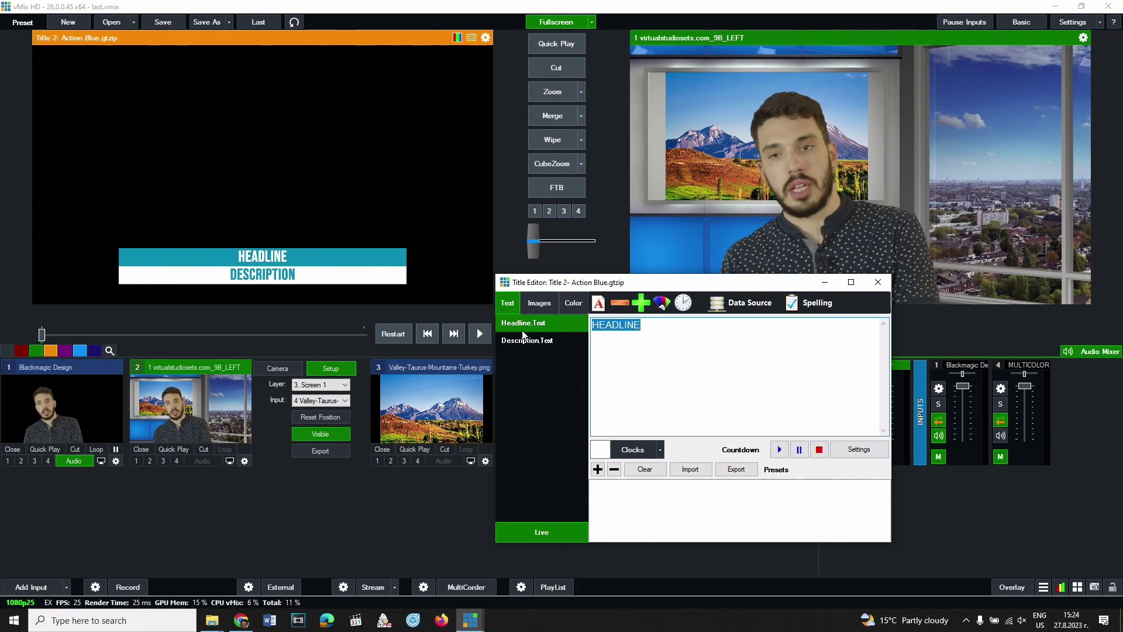
Clear the Description text and change the headline to 'vMix tutorial'
click(527, 340)
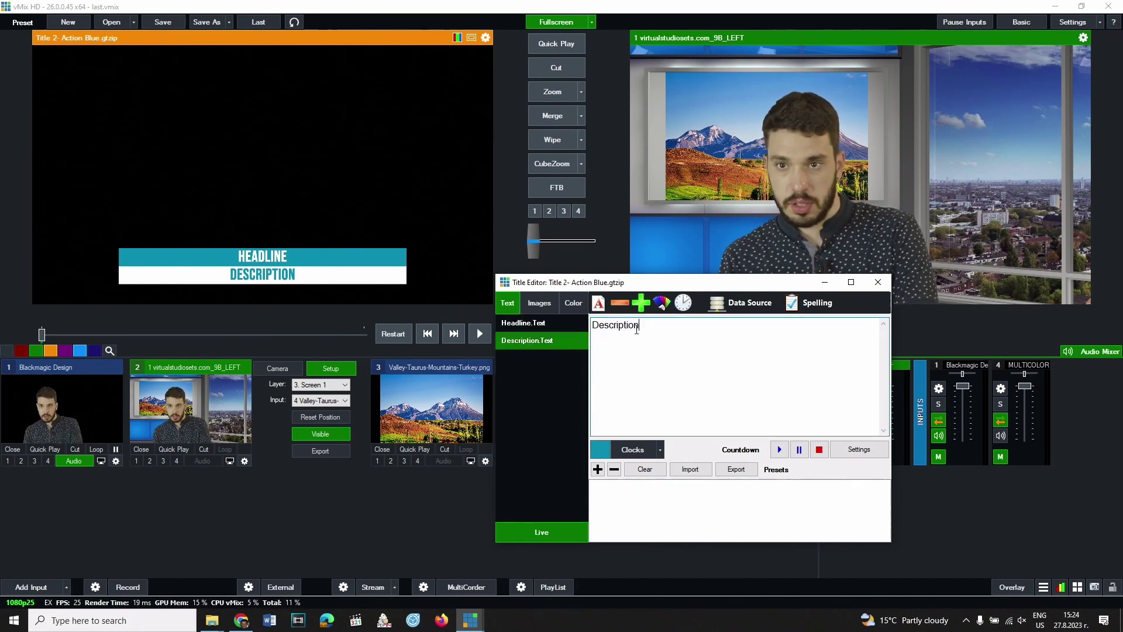
drag(655, 329, 583, 334)
key(BackSpace)
click(587, 327)
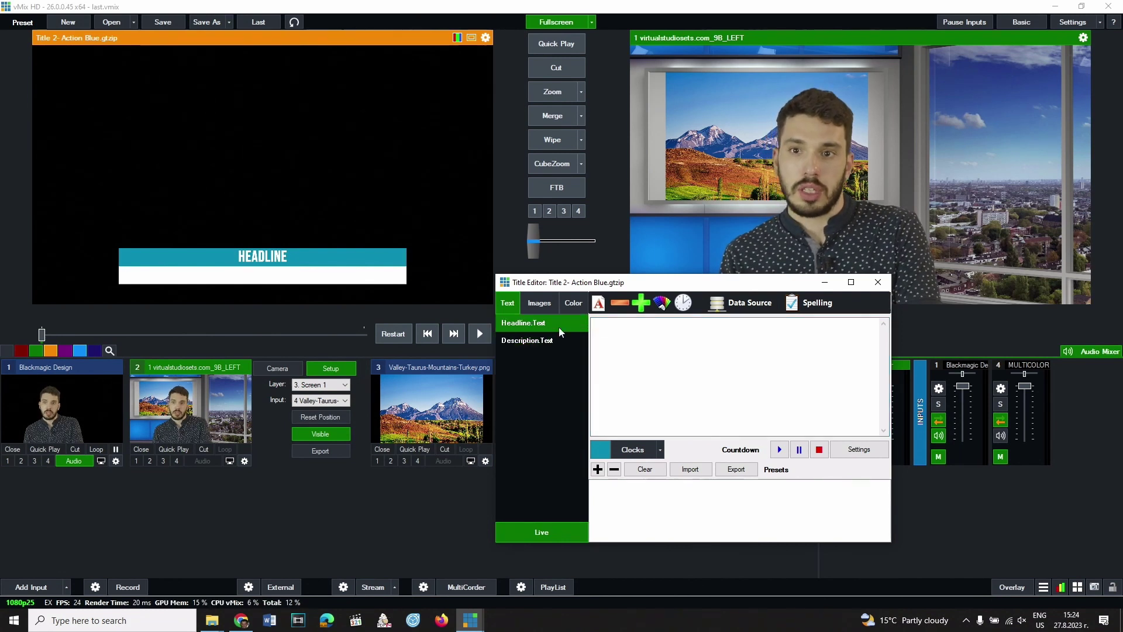
text(v)
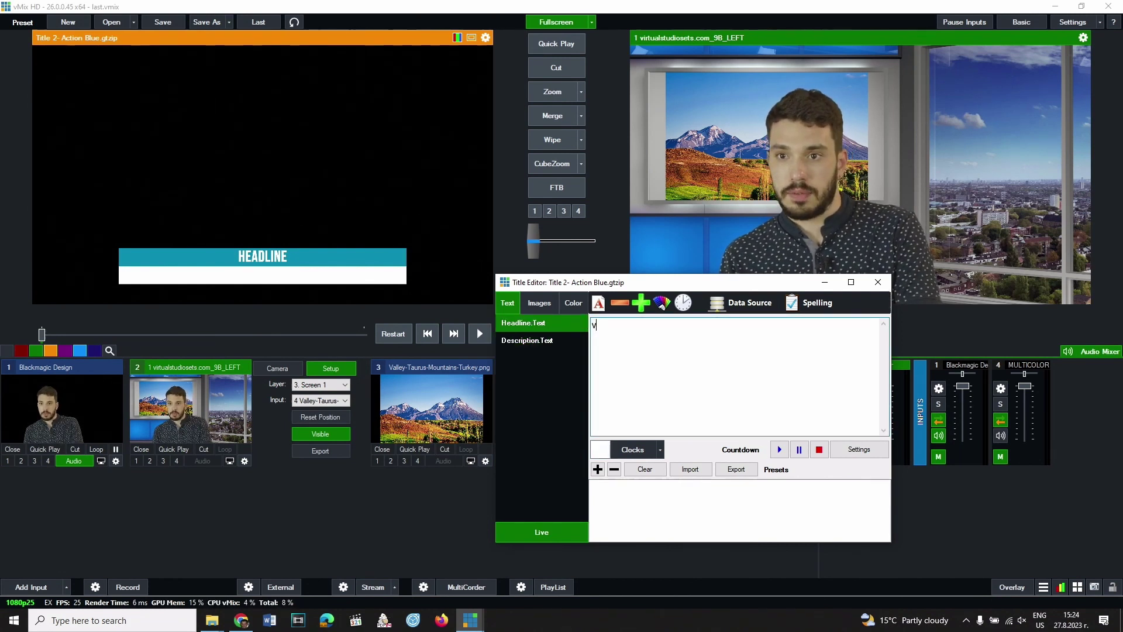
text(Mix tutorial)
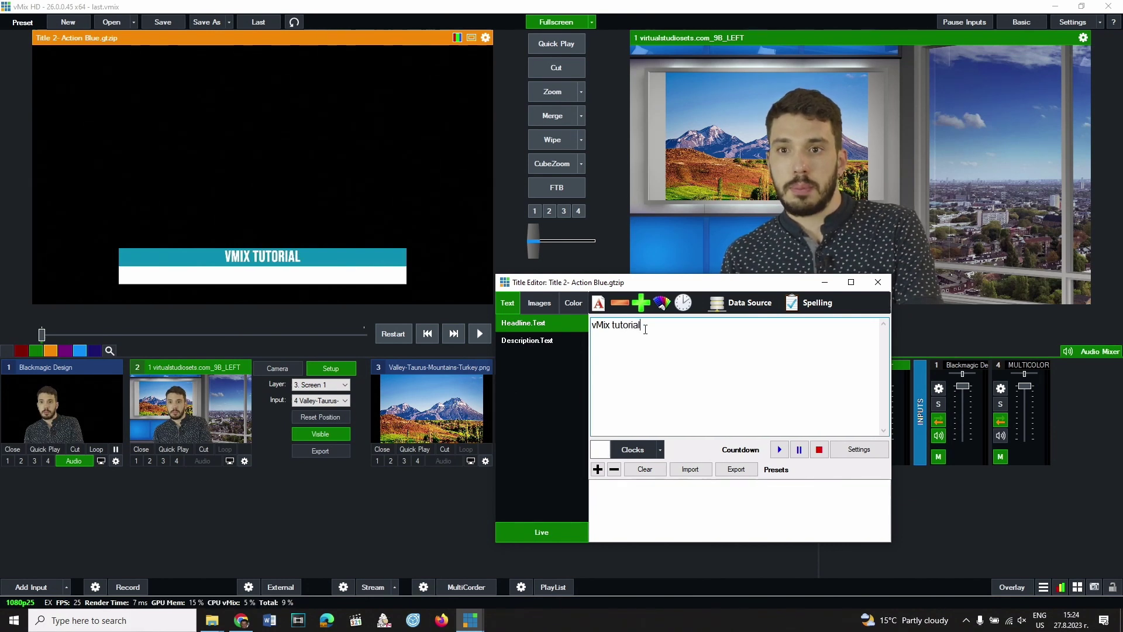
Enlarge the headline font four steps, then shrink it back down five steps
click(637, 304)
click(637, 303)
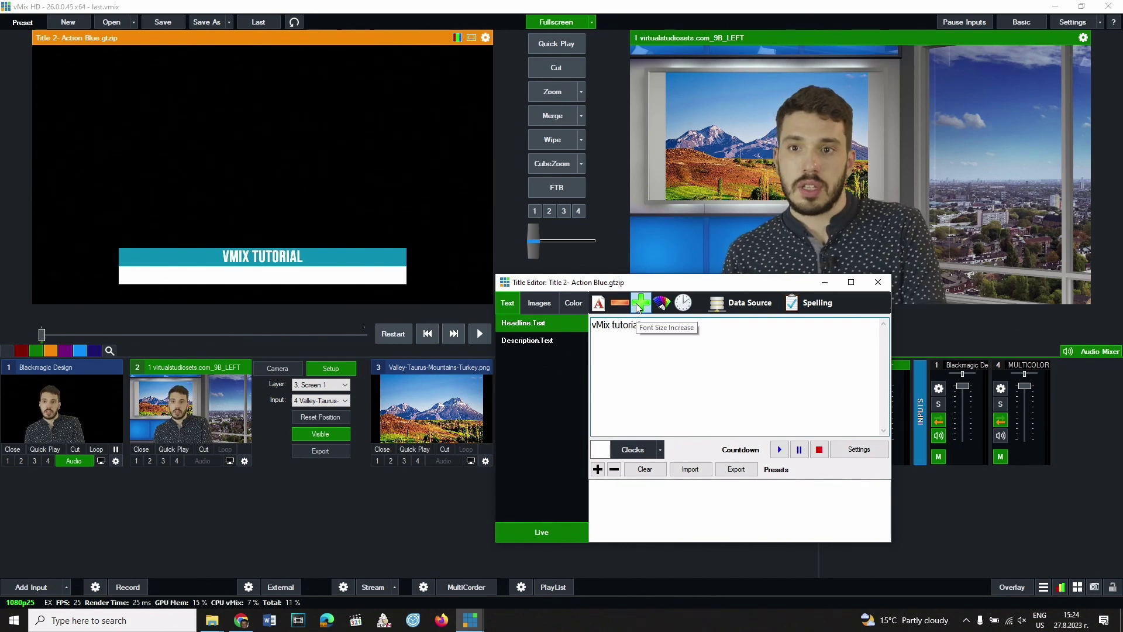
click(637, 303)
click(636, 303)
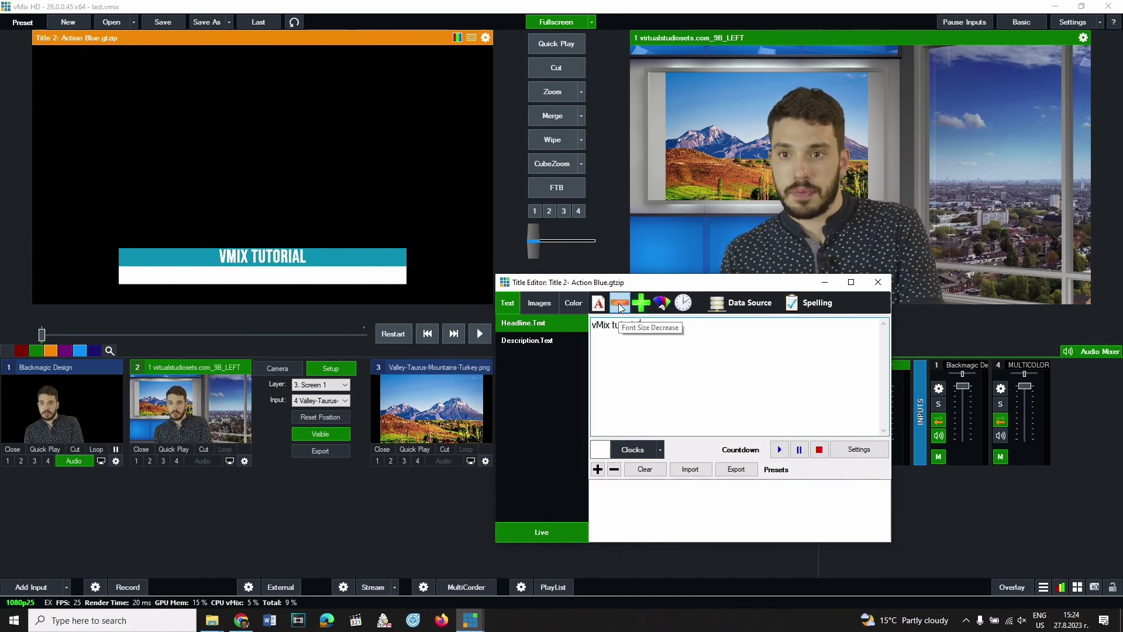
click(619, 303)
click(619, 303)
click(619, 303)
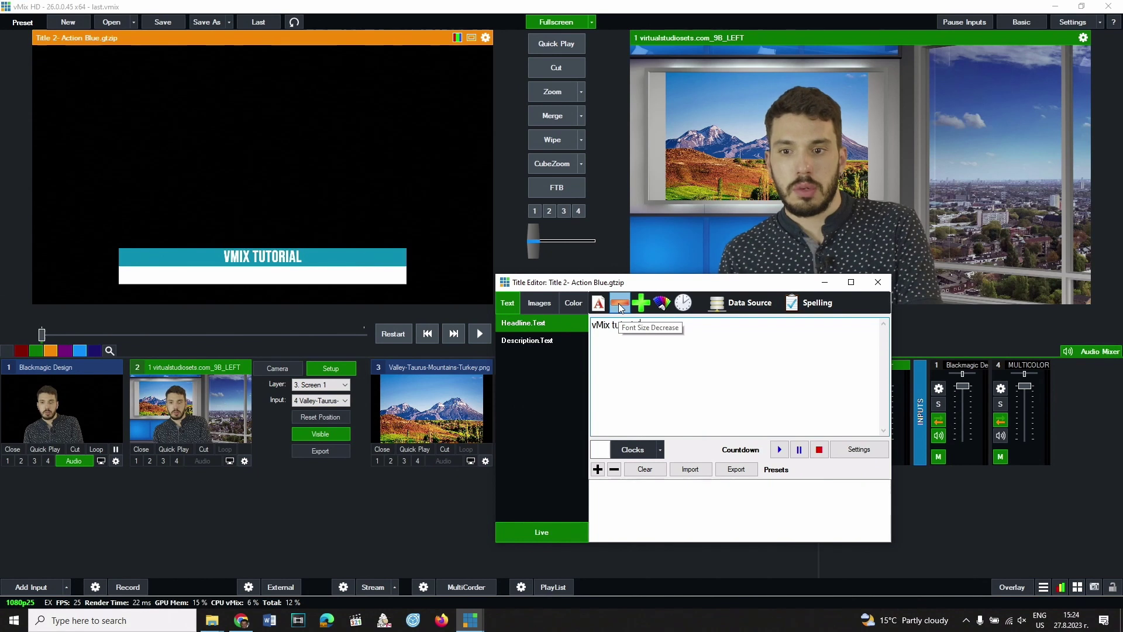
click(619, 303)
click(619, 303)
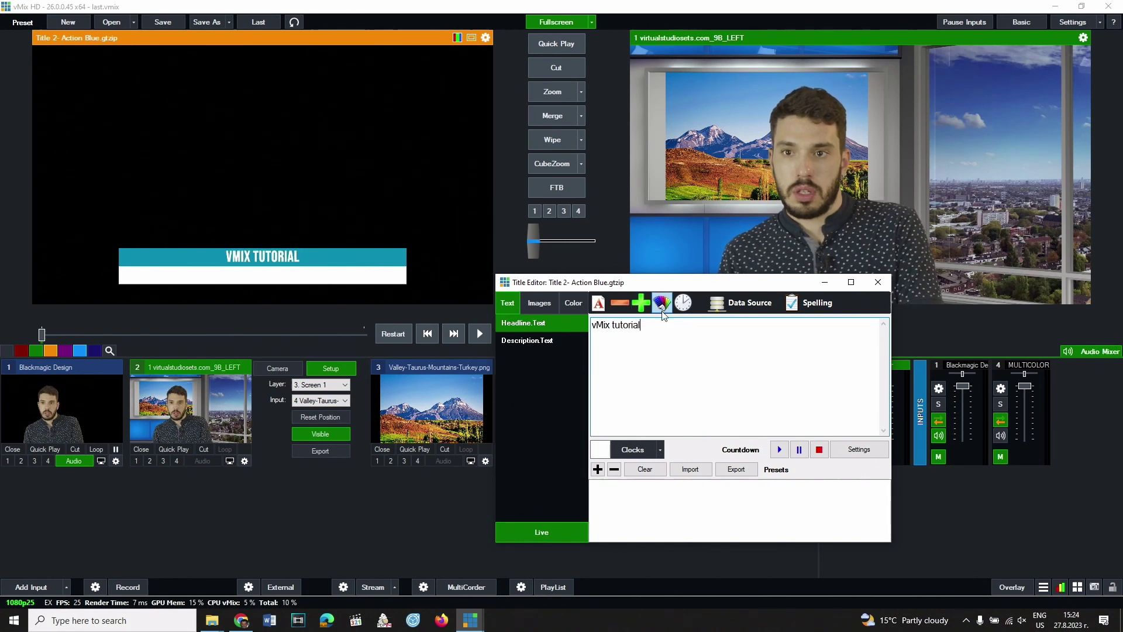
Show the 'vMix tutorial' title as overlay 1 and recheck its text in the Title Editor
click(878, 283)
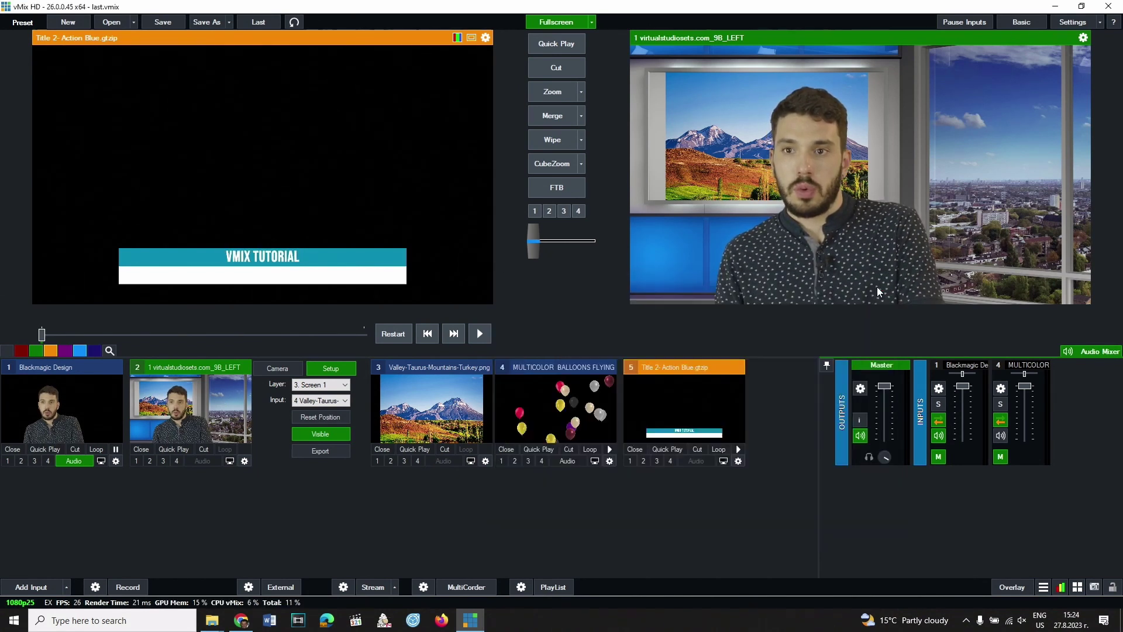
click(630, 461)
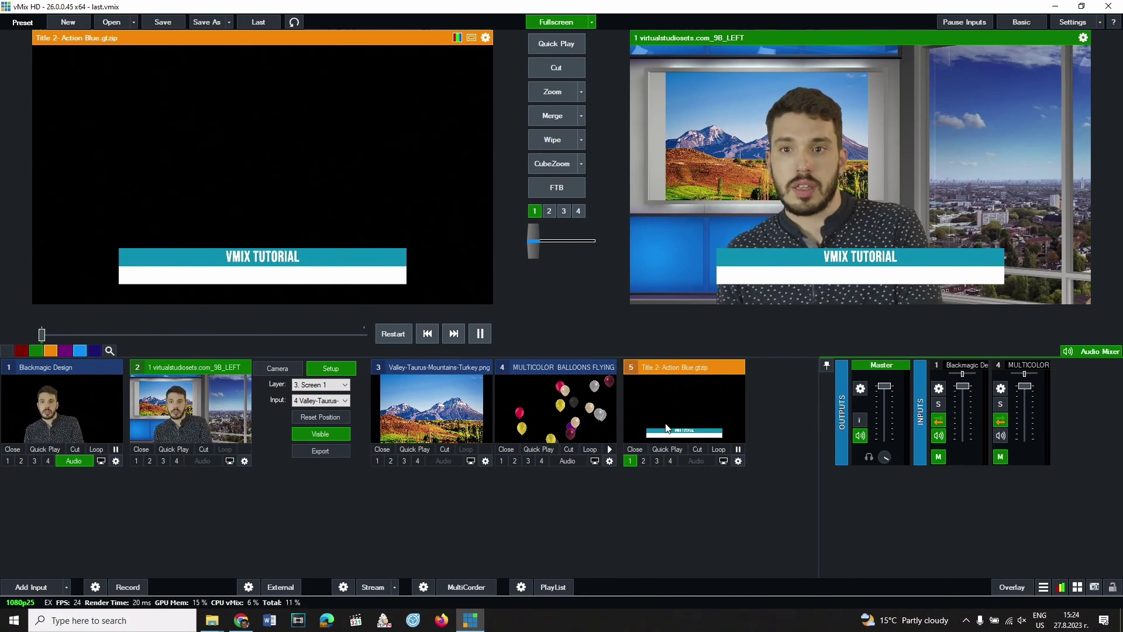
right_click(682, 411)
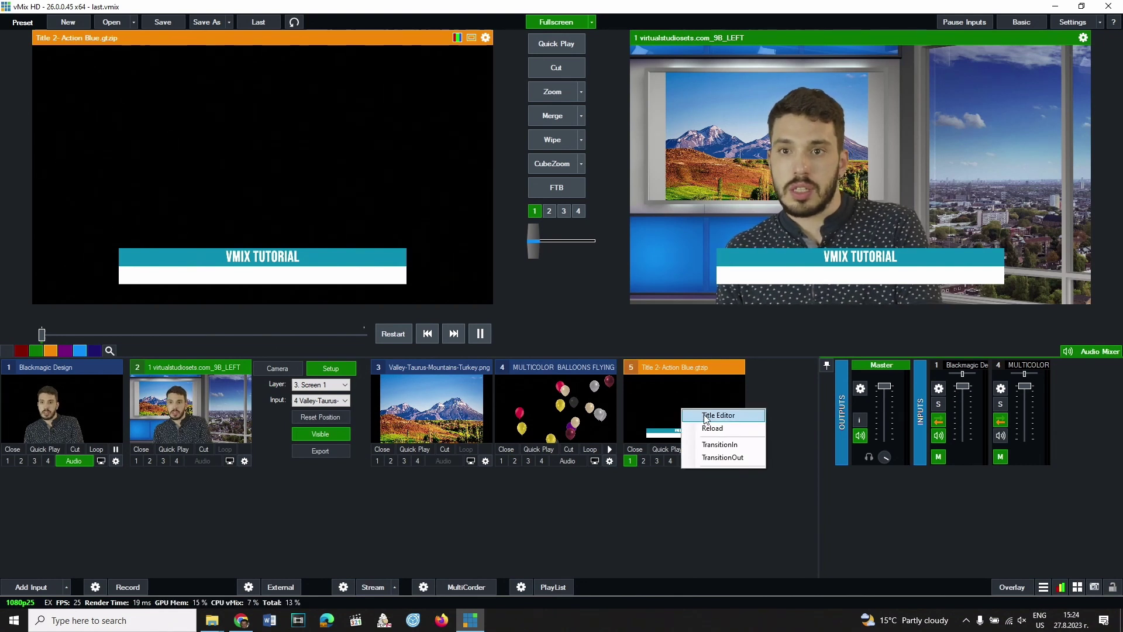
click(700, 416)
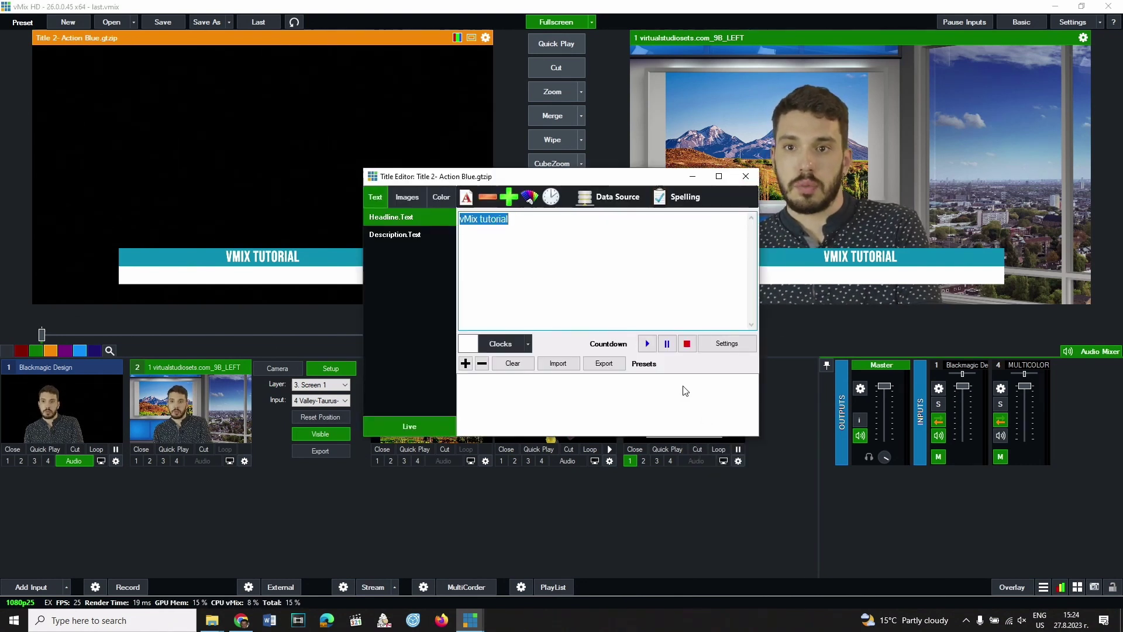
click(533, 226)
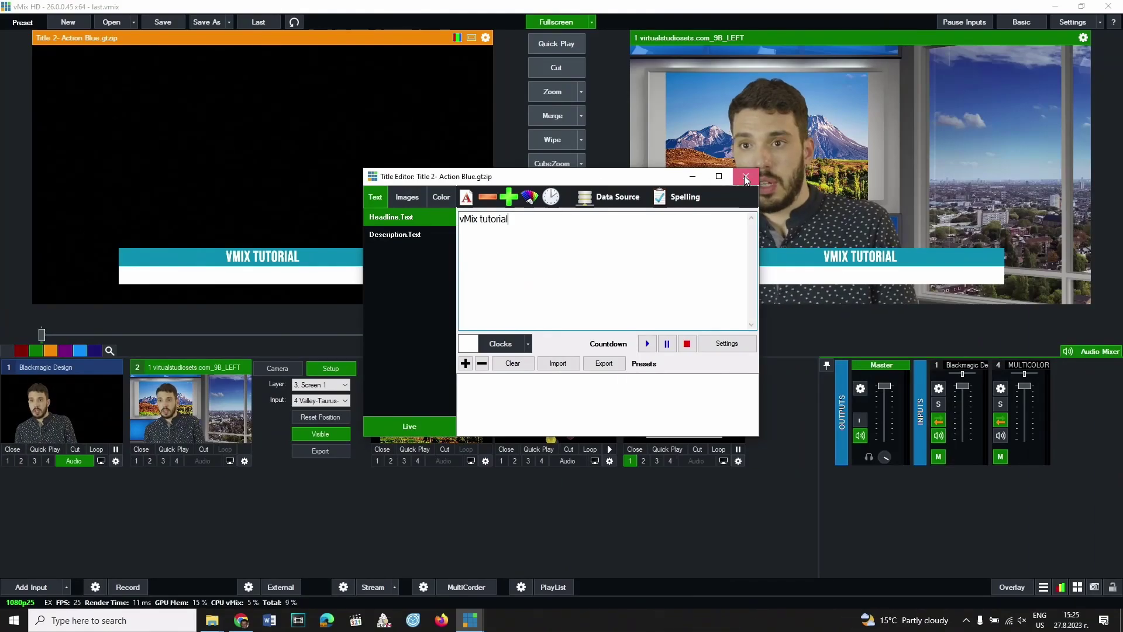
click(744, 176)
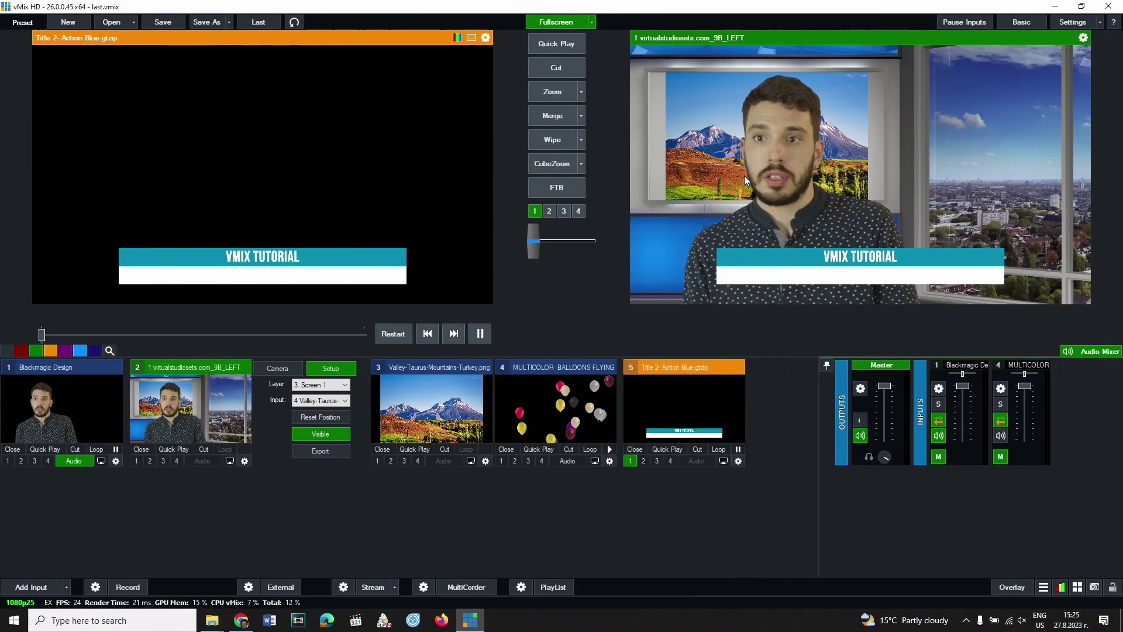
Give overlay 1 a Wipe transition (750 ms effect, 5000 ms duration) and adjust its alpha
click(999, 588)
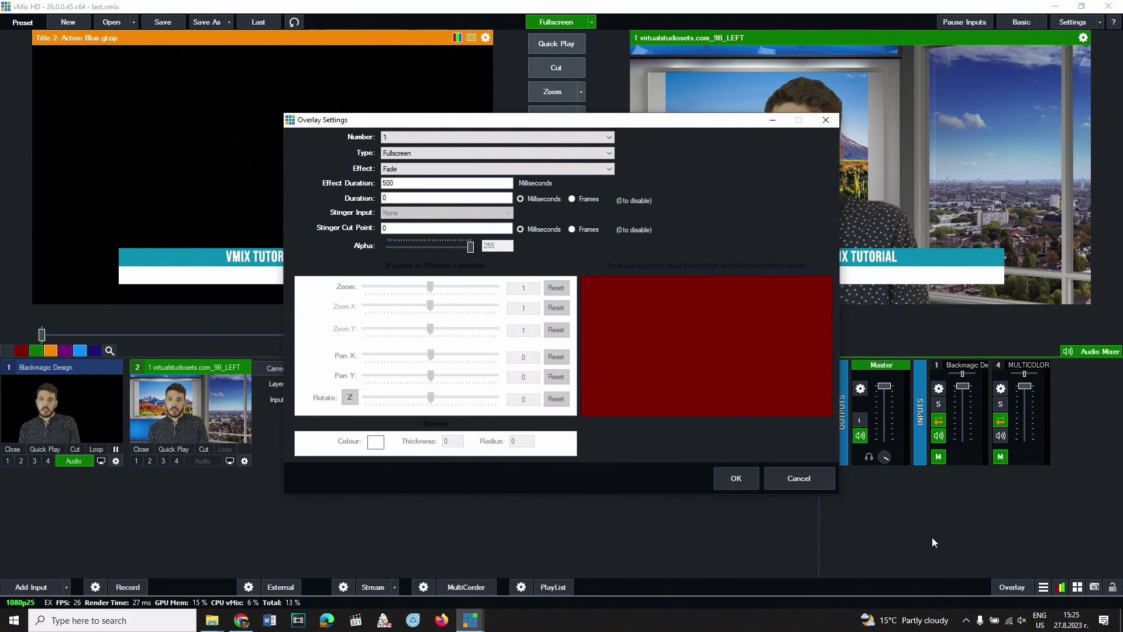
click(462, 138)
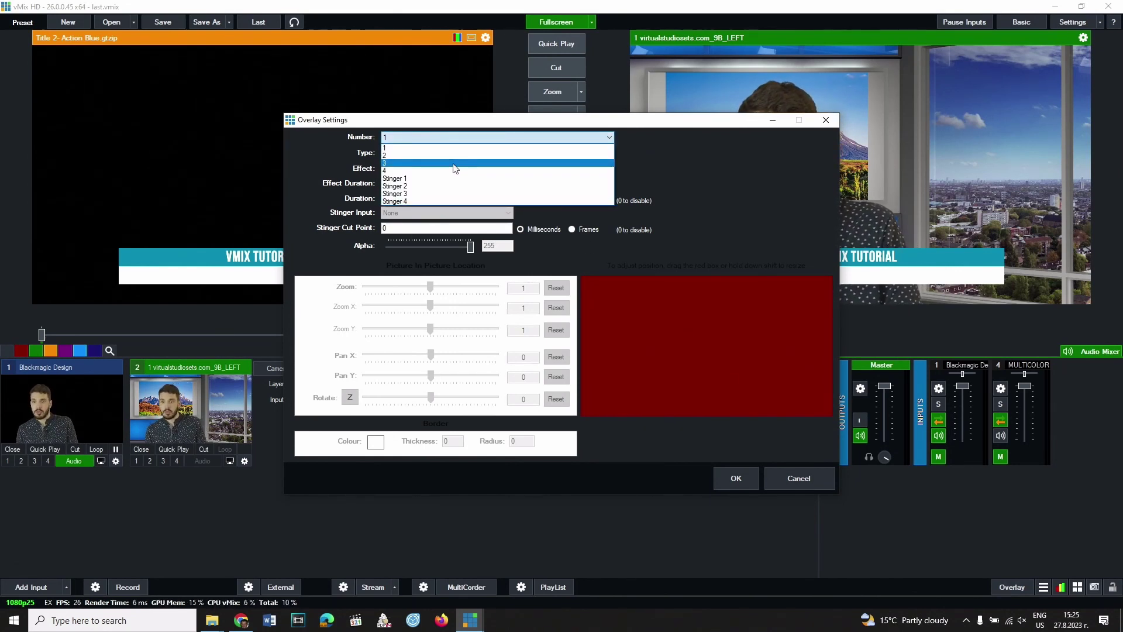
click(447, 148)
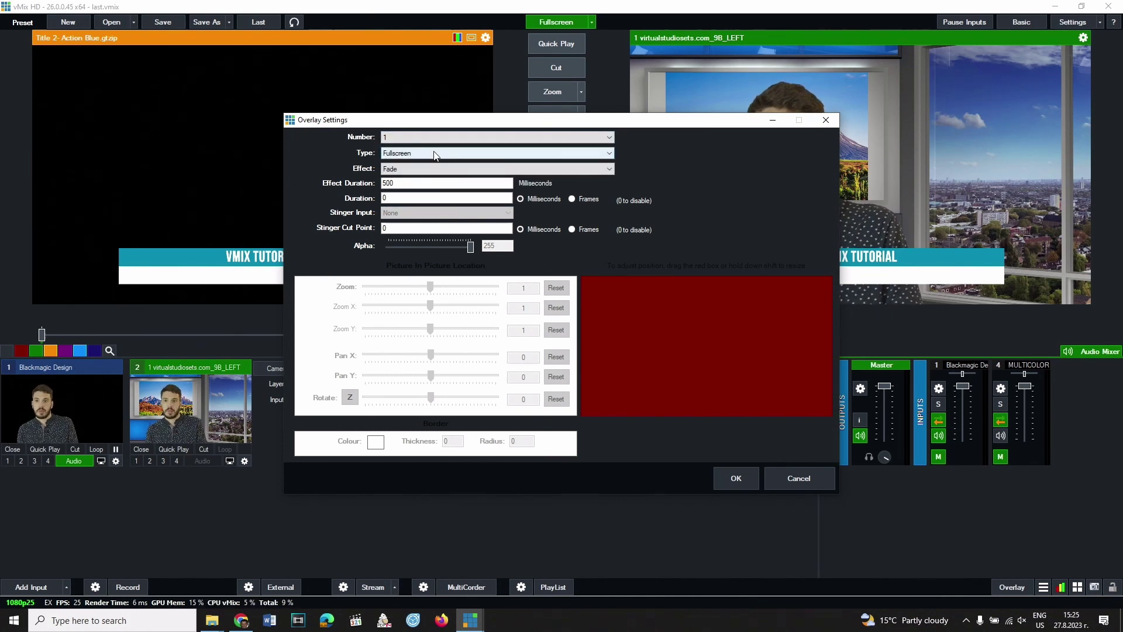
click(419, 168)
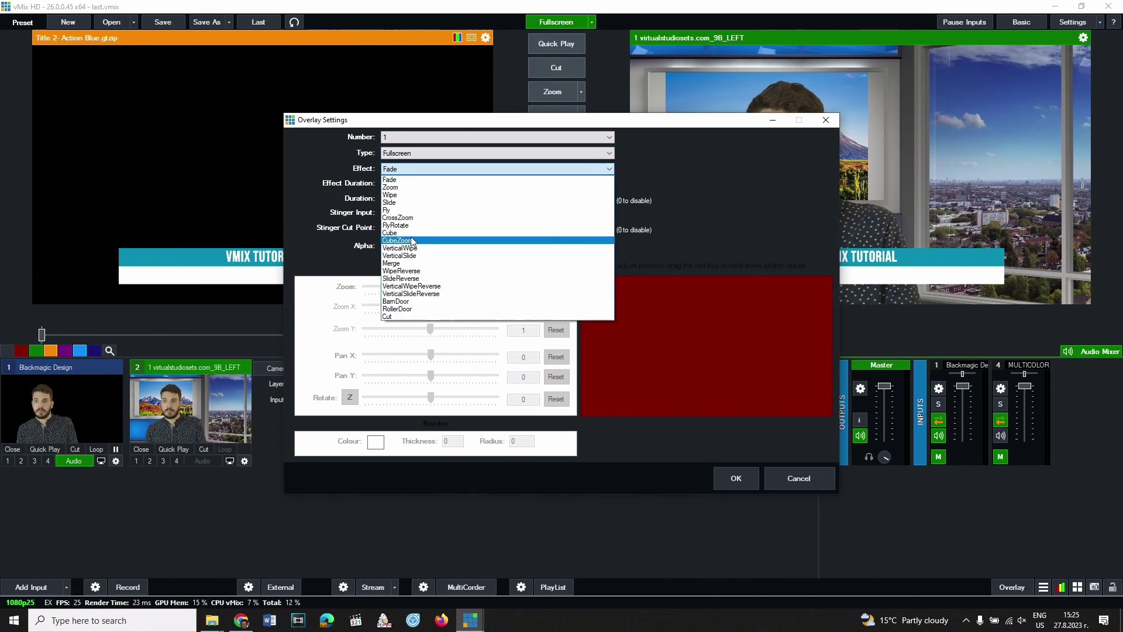
click(412, 196)
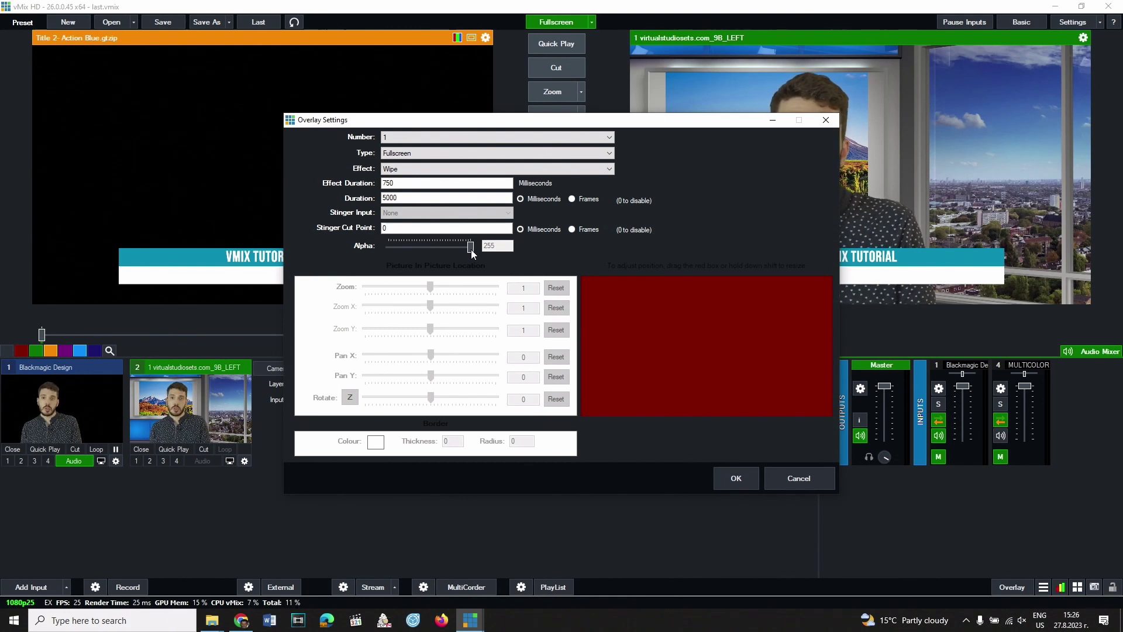
mouse_move(471, 249)
mouse_down()
mouse_move(452, 250)
mouse_move(475, 249)
mouse_up()
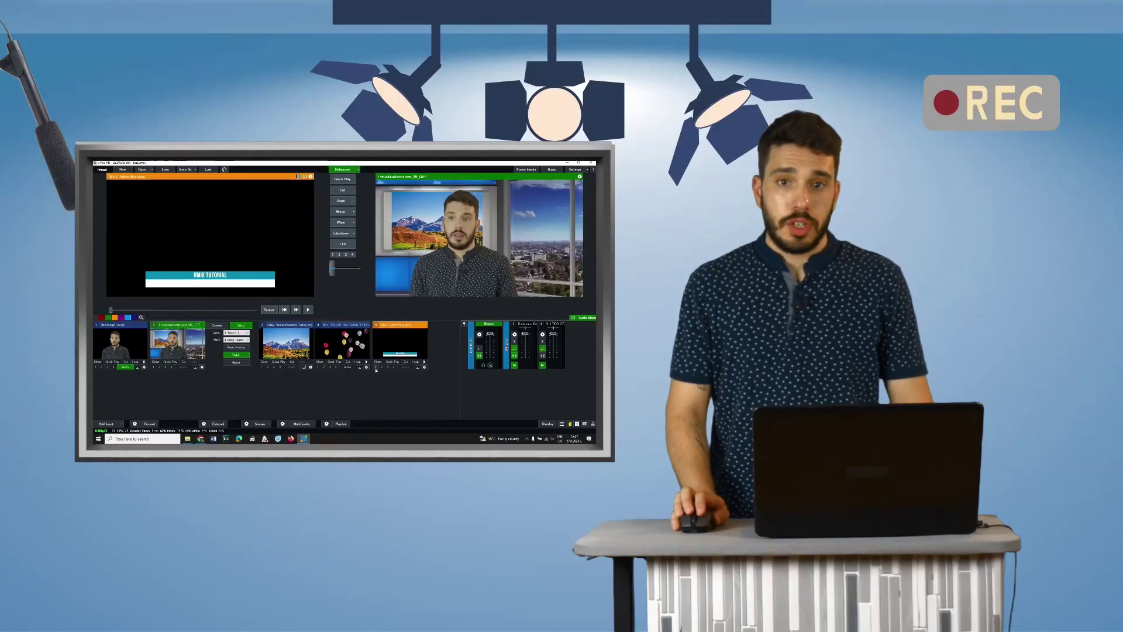
Bring the 'vMix tutorial' title onto program using overlay button 1 on input 5
click(375, 367)
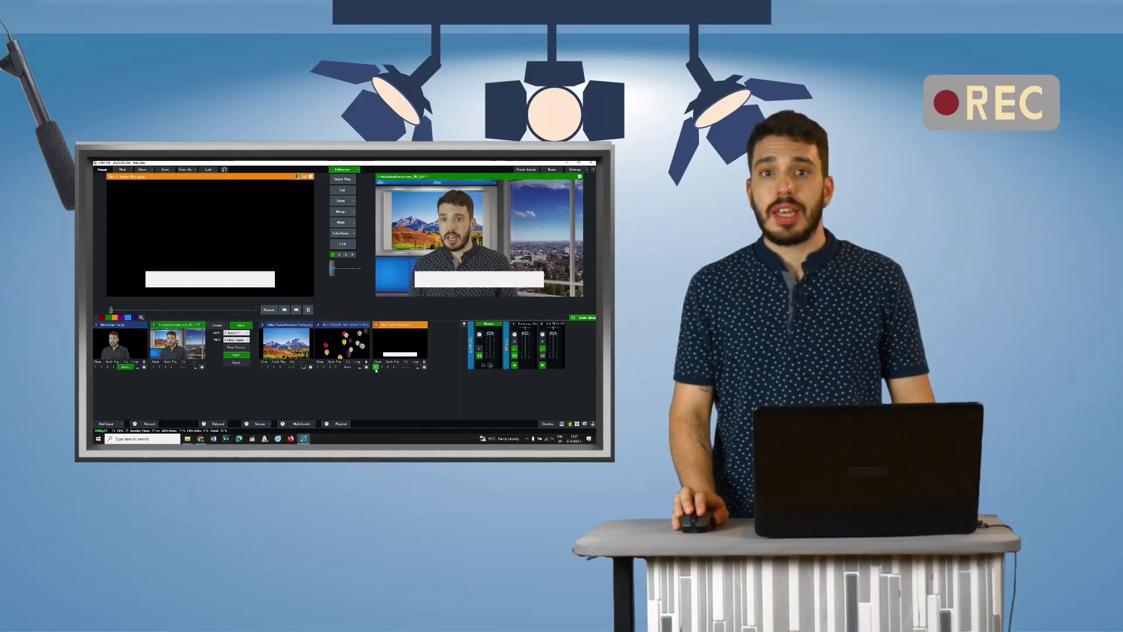